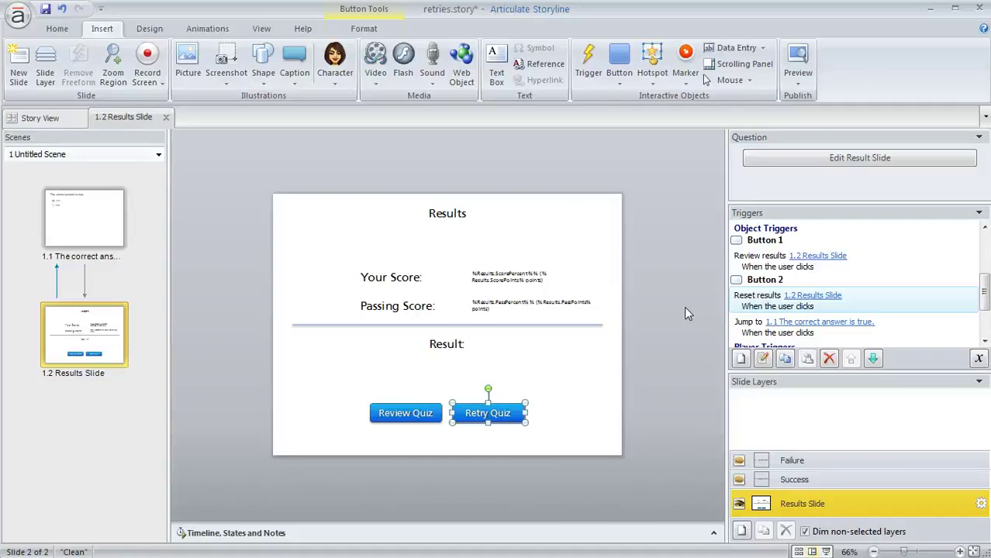
Review the true/false question slide, the results slide's Retry Quiz button, and the option allowing users to retry the quiz in the result slide properties
click(98, 223)
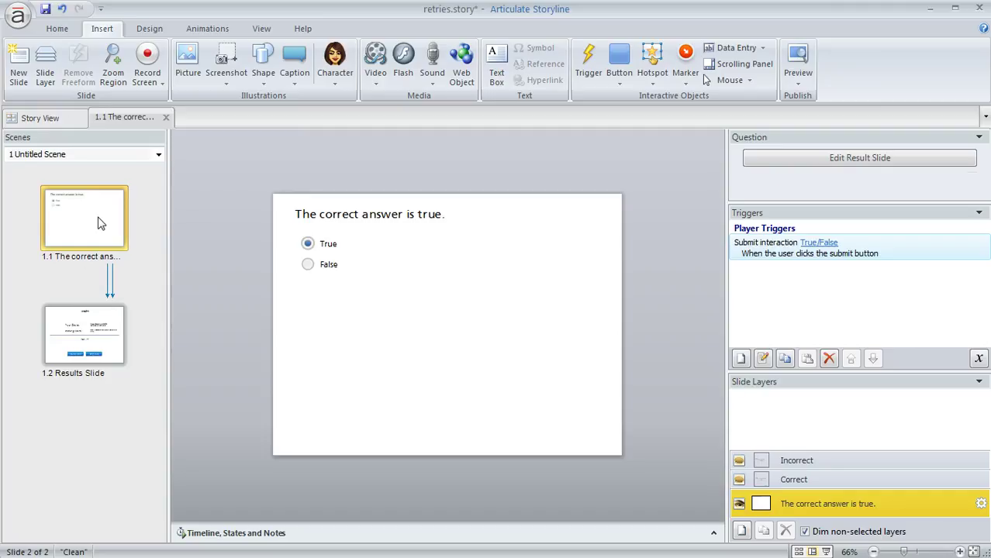
click(114, 353)
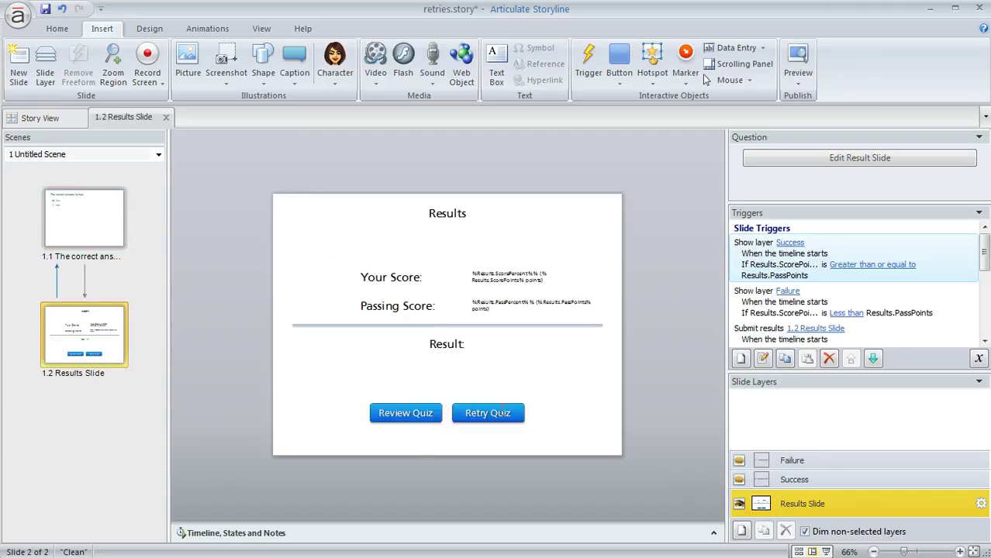
click(500, 408)
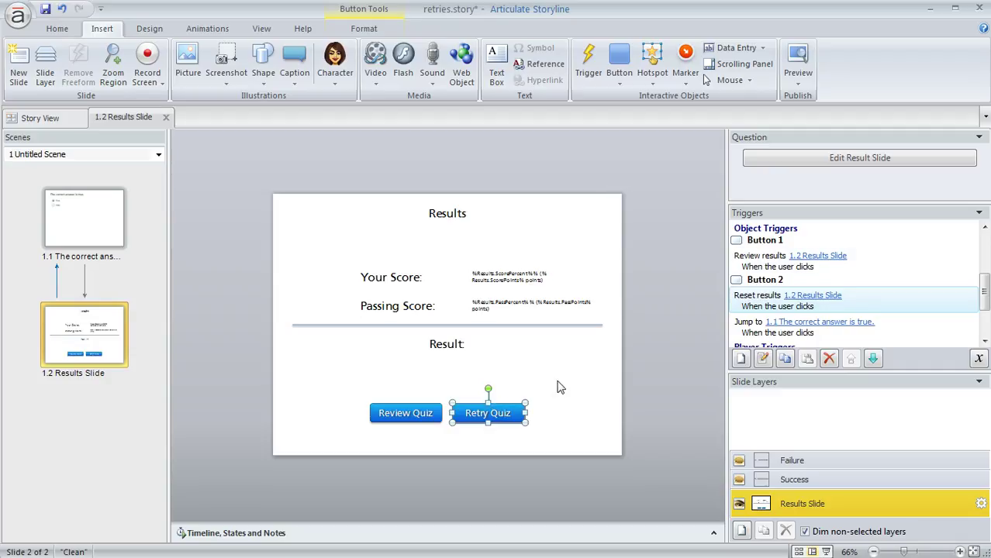
click(782, 160)
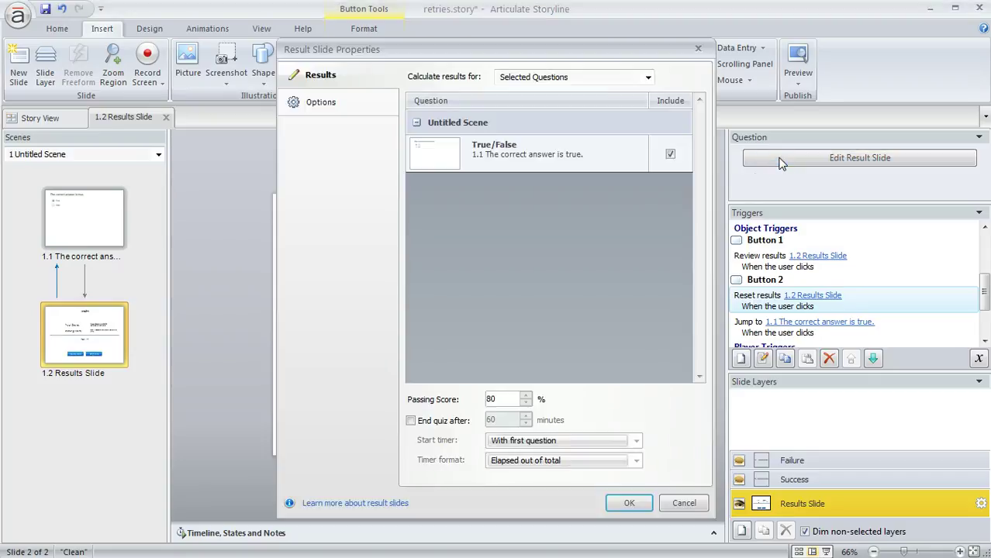
click(339, 105)
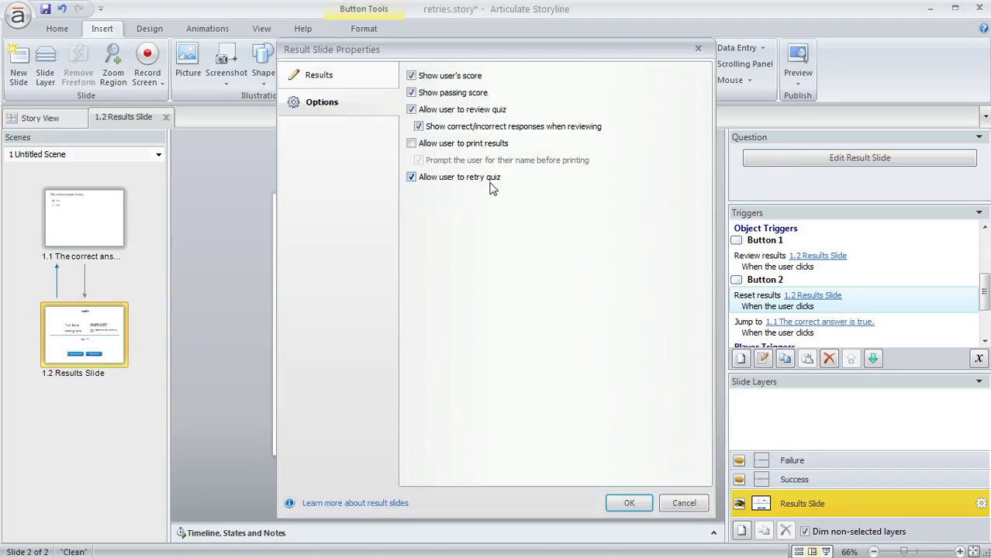
click(684, 502)
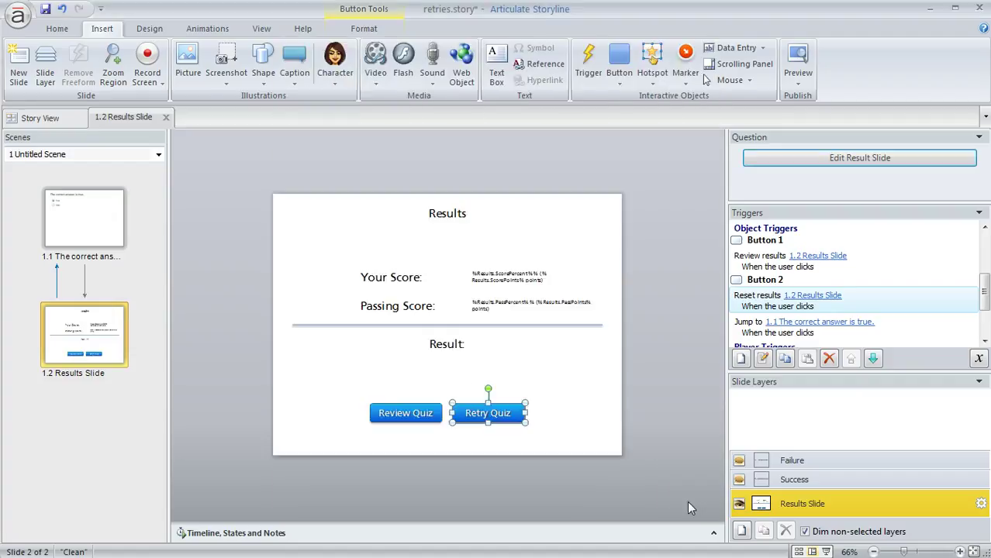
Create a project variable named Attempts of type Number with a default value of 0
click(979, 359)
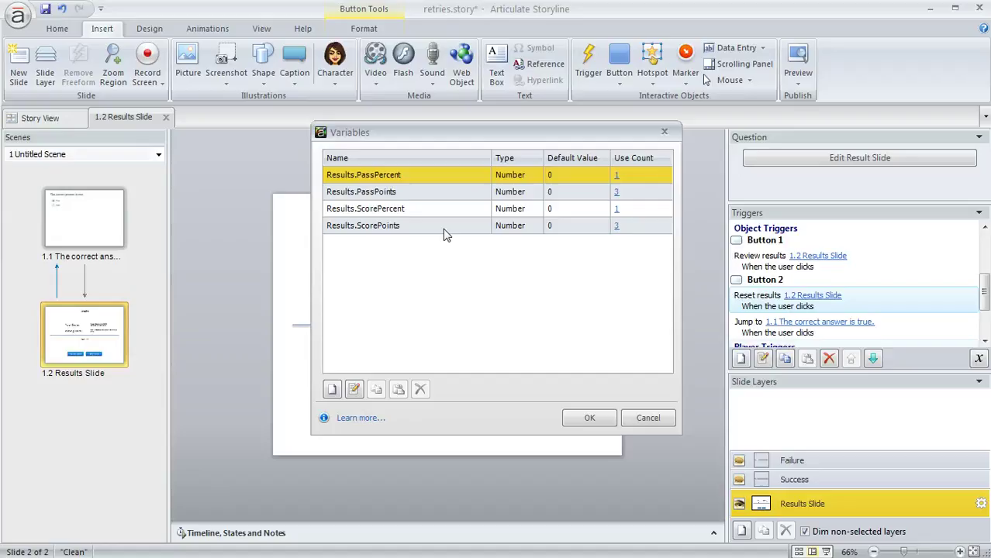
click(332, 393)
drag(462, 254, 369, 258)
text(Attempt)
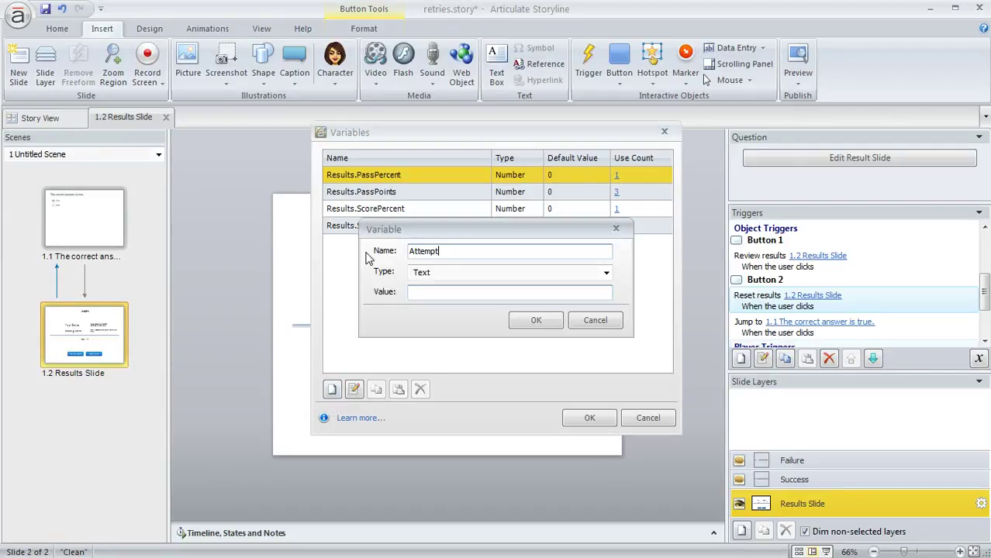
text(s)
click(467, 273)
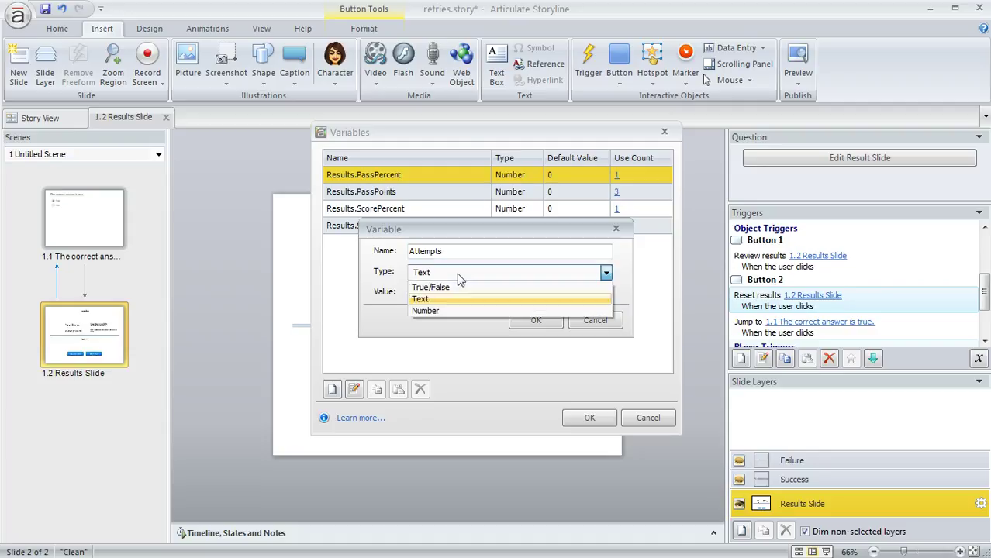
click(444, 312)
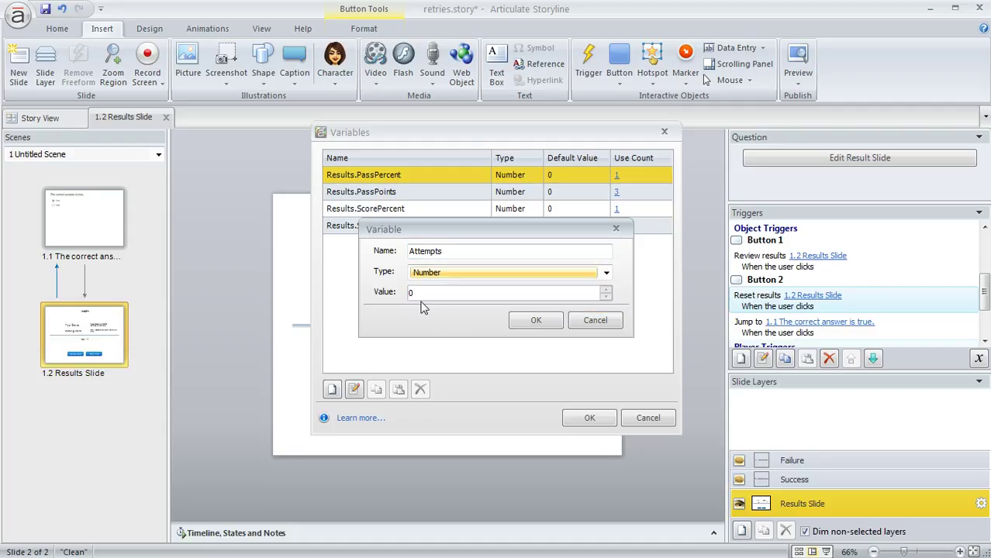
click(536, 321)
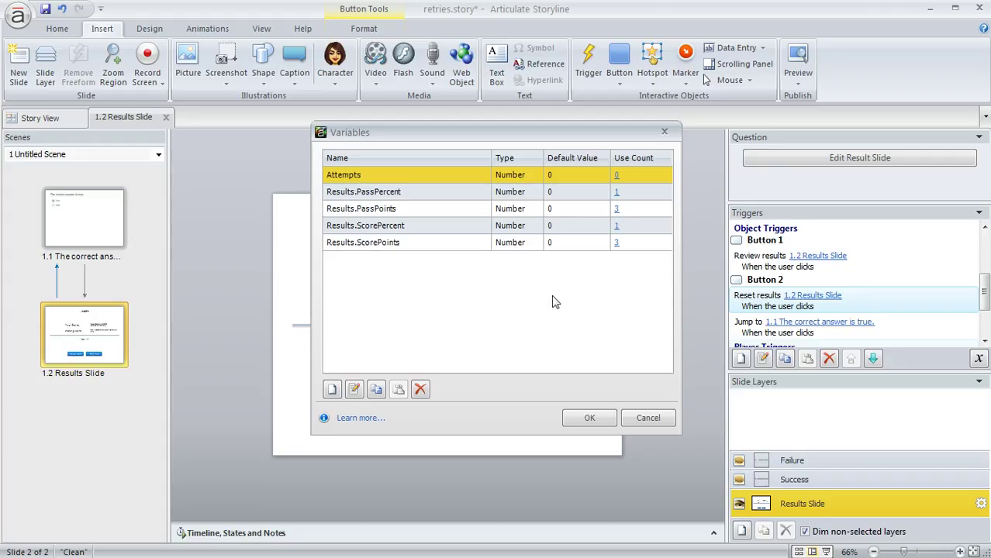
click(589, 419)
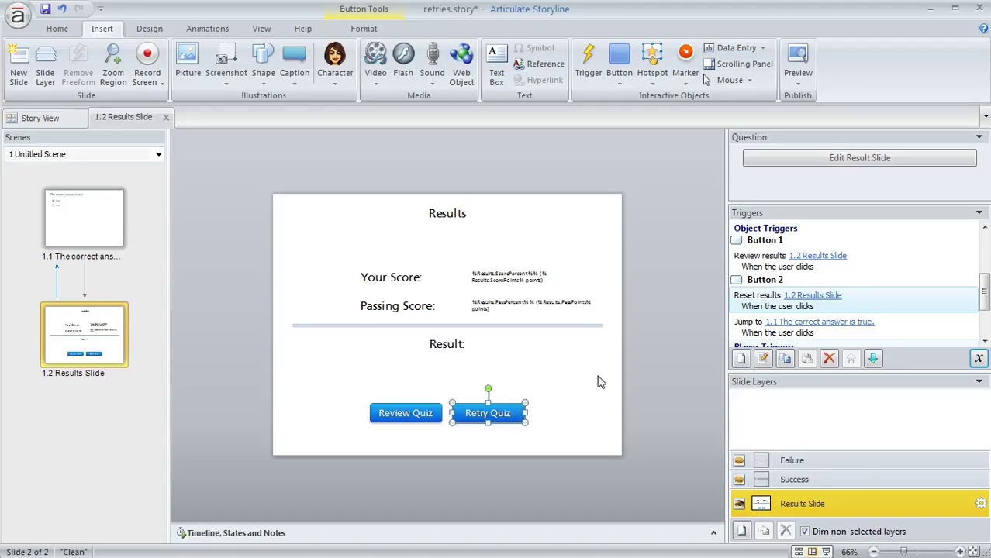
Start a new trigger on the Retry Quiz button that adjusts the Attempts variable
drag(985, 293, 986, 310)
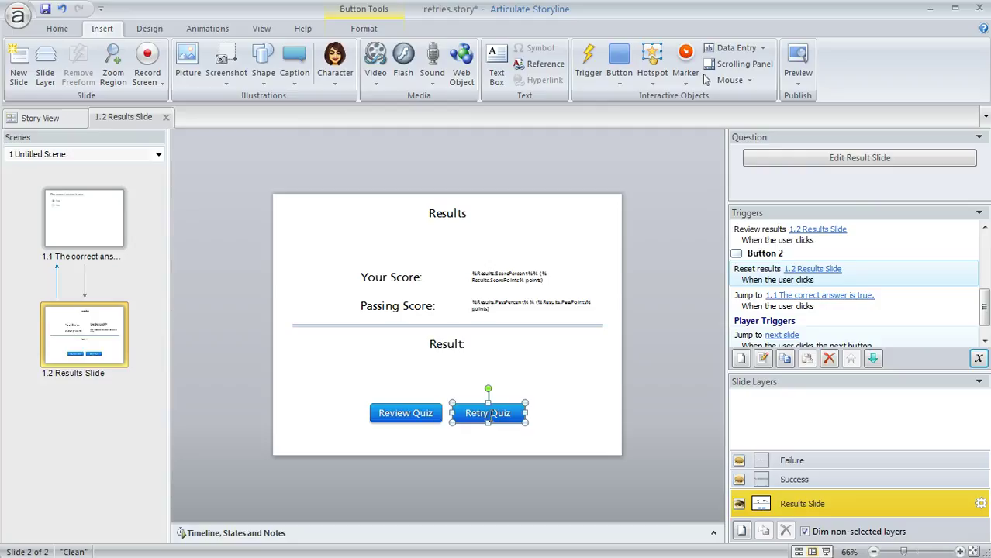
click(741, 360)
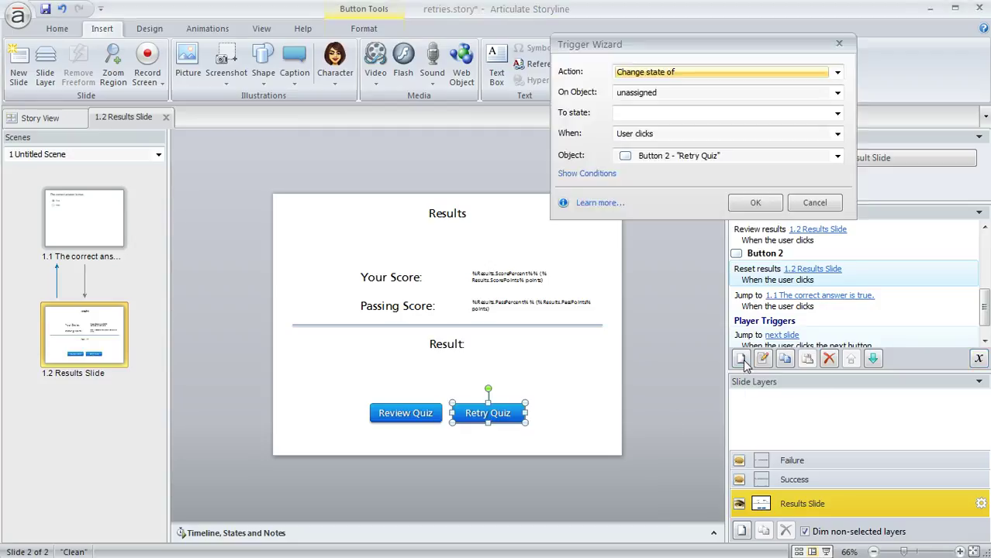
click(835, 73)
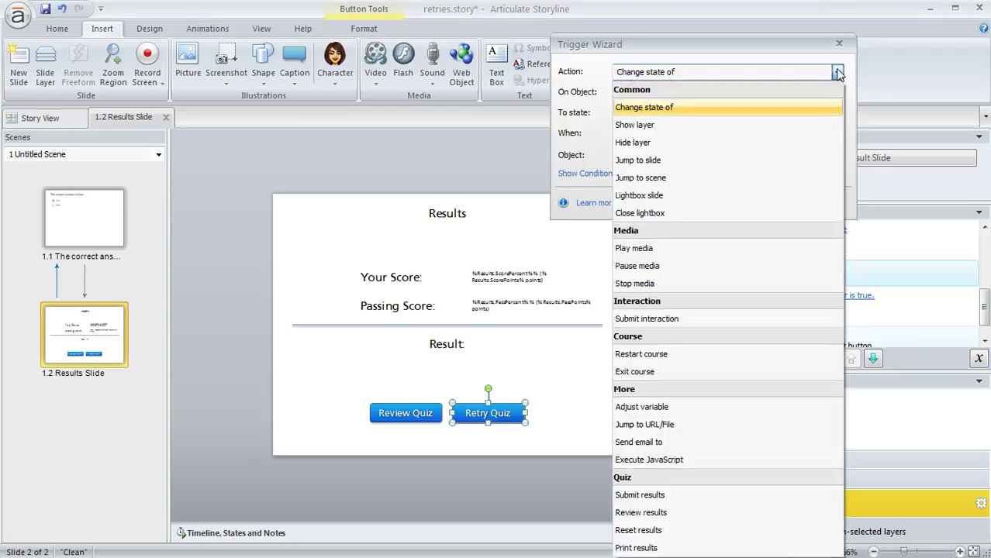
click(684, 406)
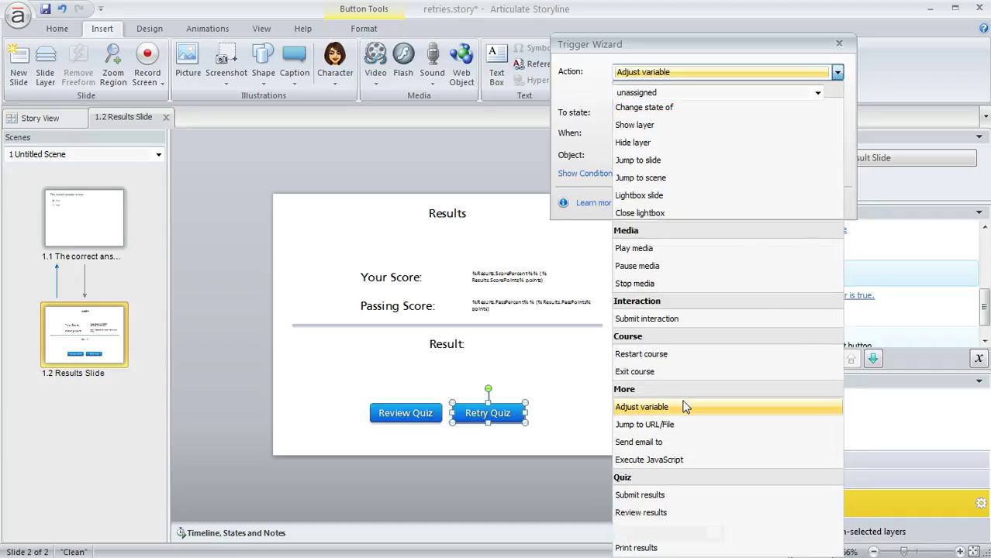
click(817, 92)
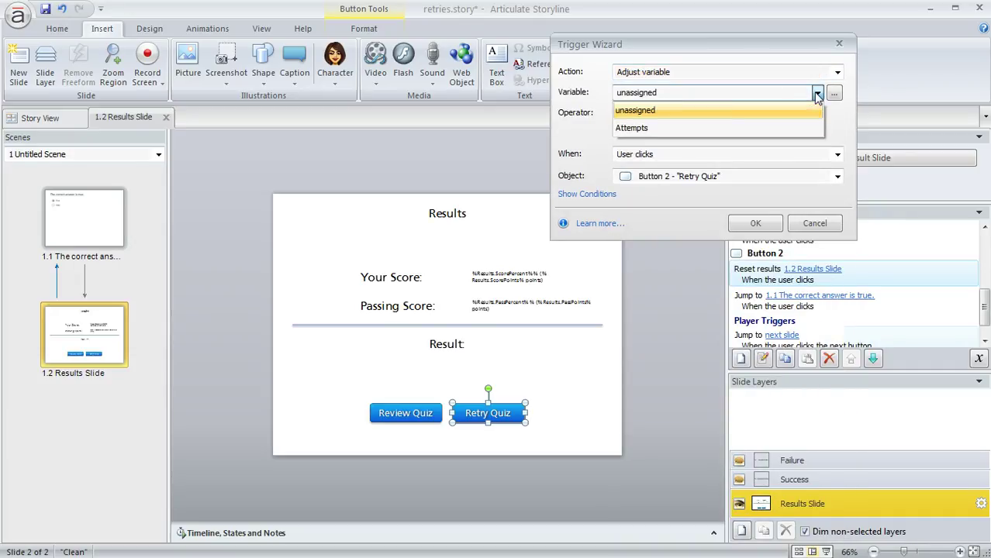
click(677, 128)
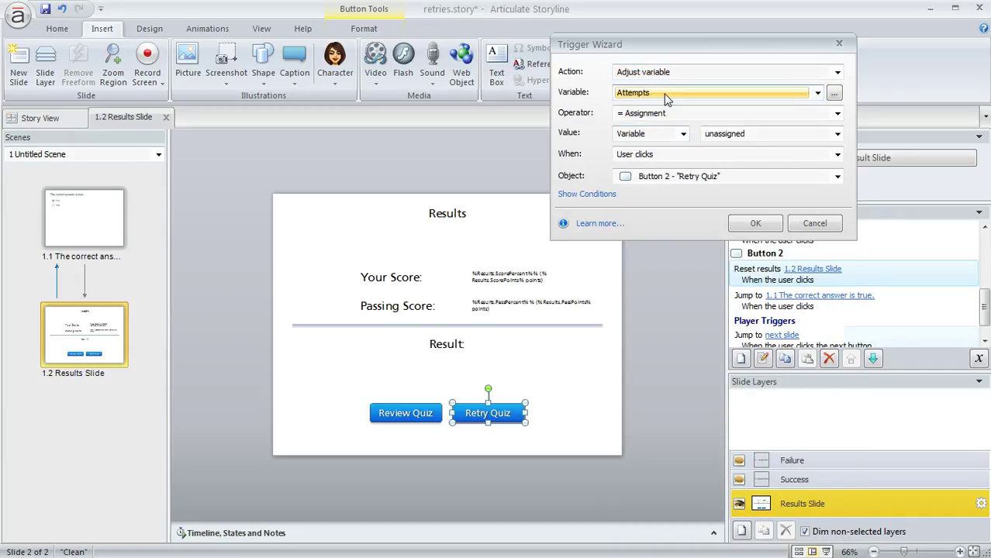
Make the trigger add a value of 1 to Attempts, save it, and move it above the Retry Quiz button's other triggers
click(682, 115)
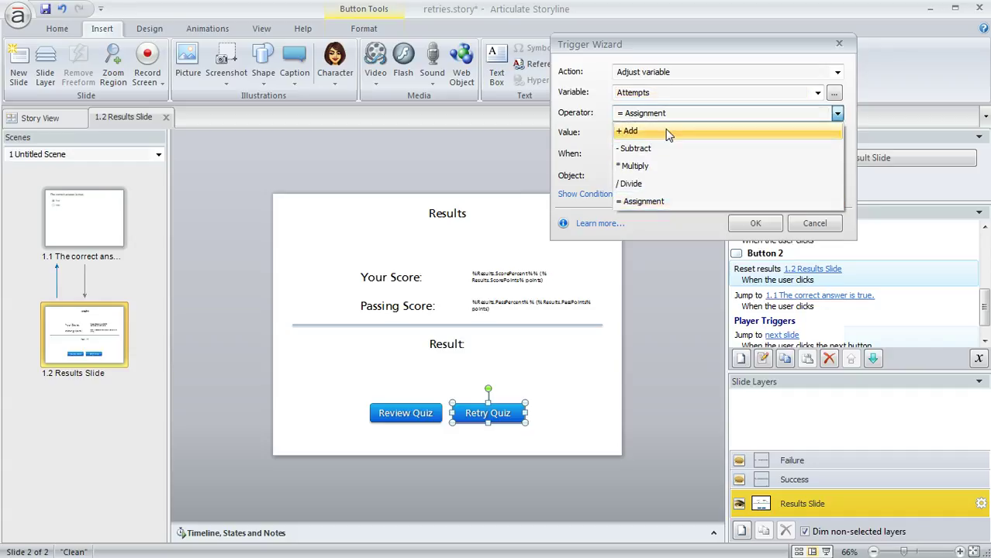
click(668, 133)
click(684, 135)
click(662, 150)
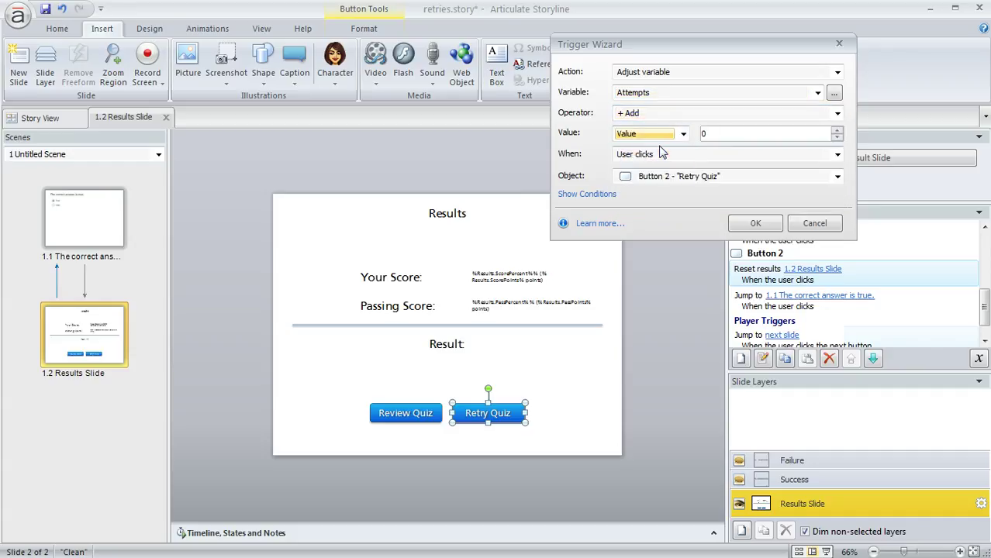
click(721, 134)
text(1)
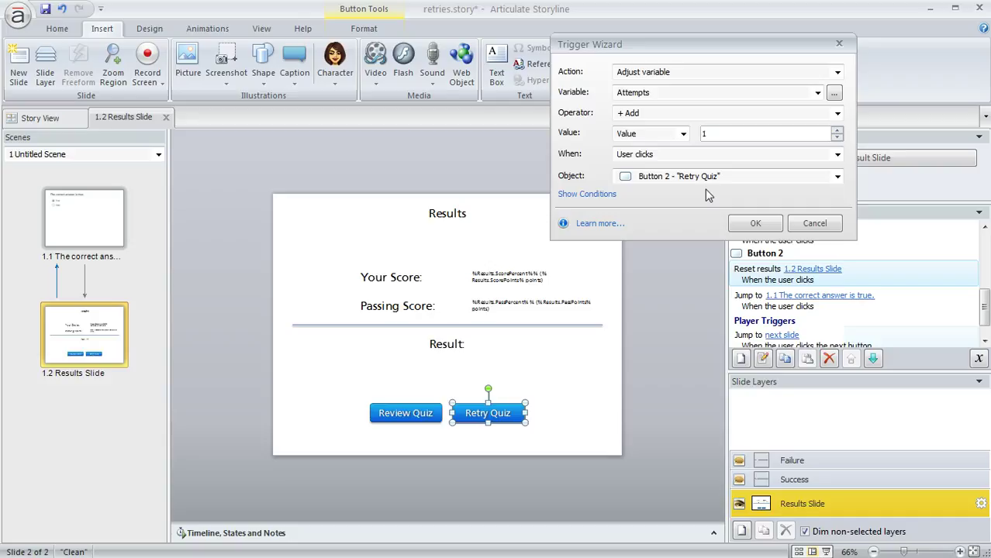
click(768, 224)
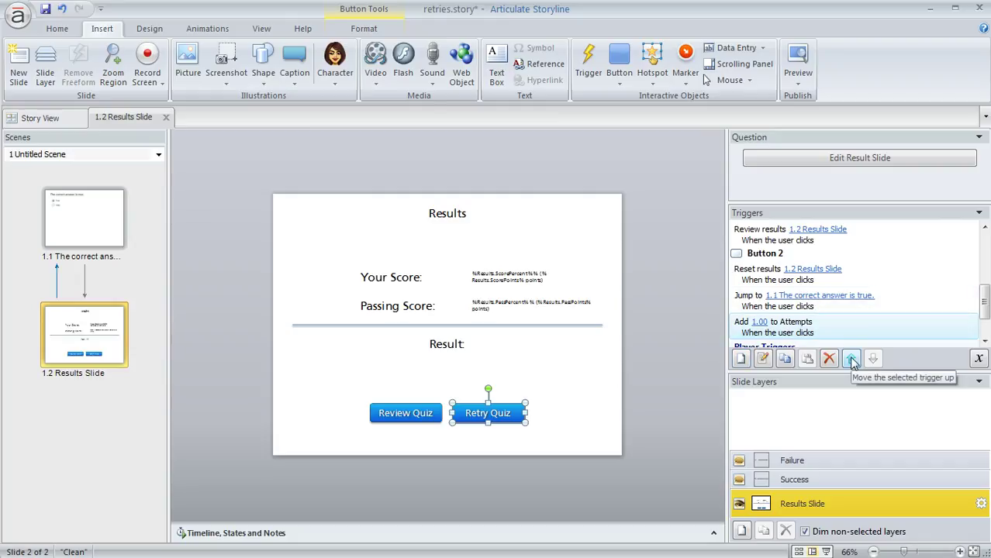
click(853, 361)
click(853, 362)
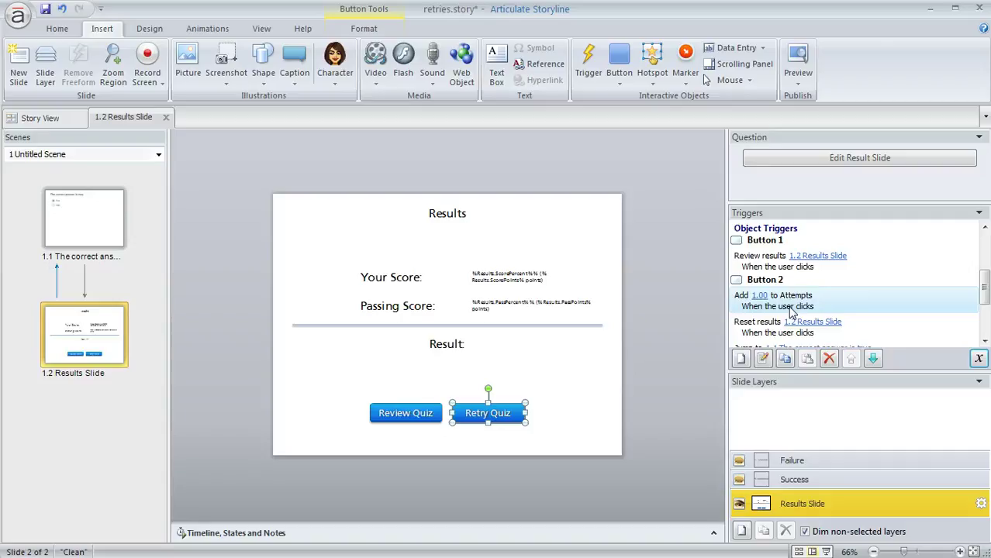
Examine the Retry Quiz button's states, checking the greyed-out button and red message text in its Disabled state
click(713, 536)
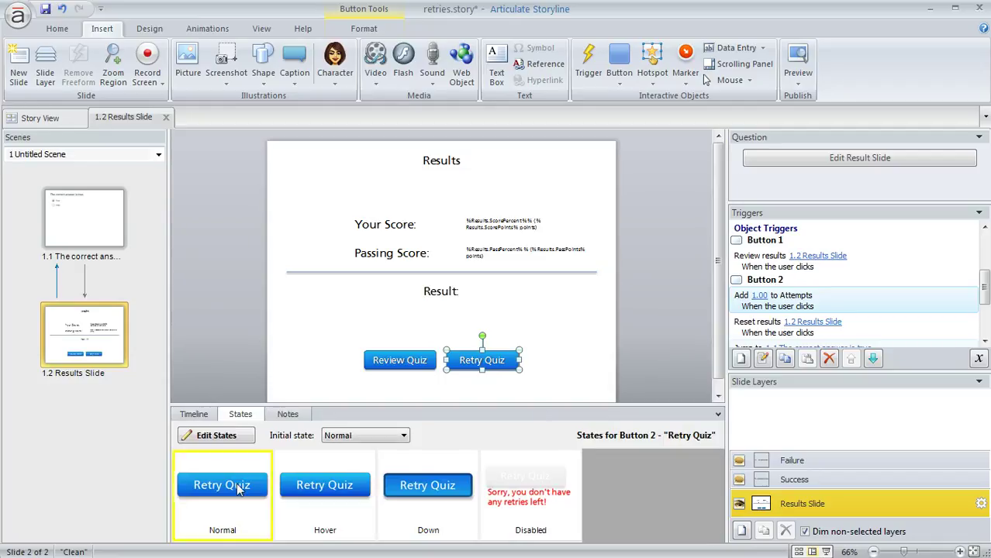
click(518, 526)
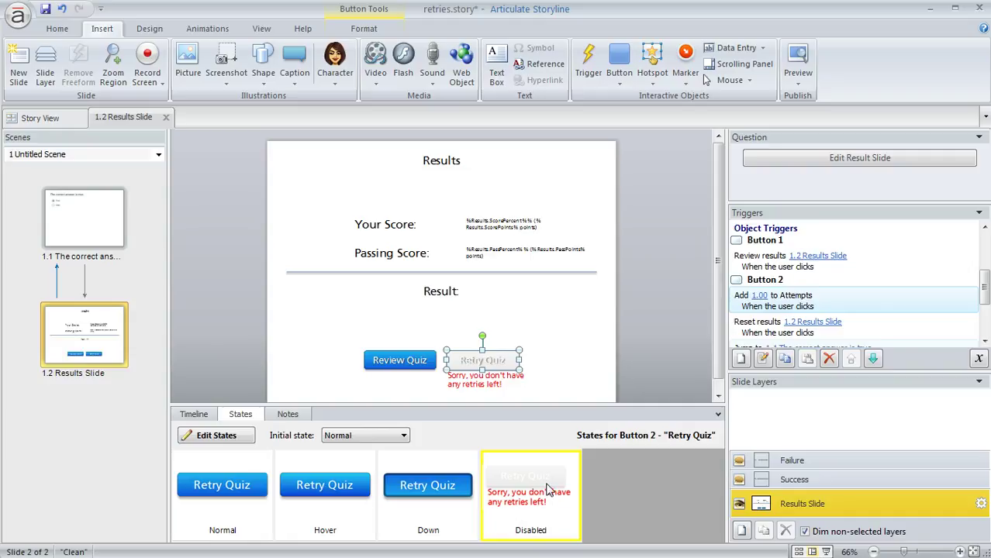
click(221, 435)
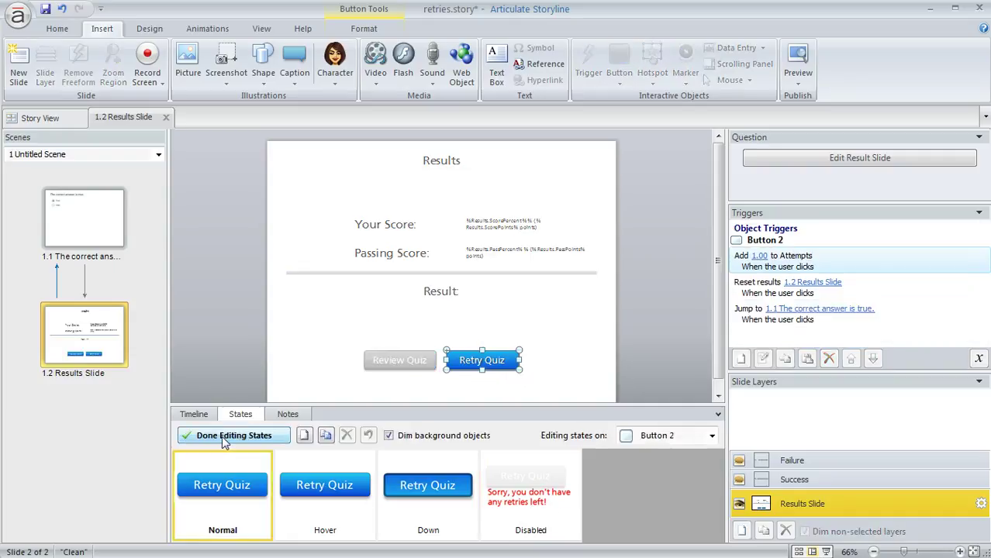
click(526, 502)
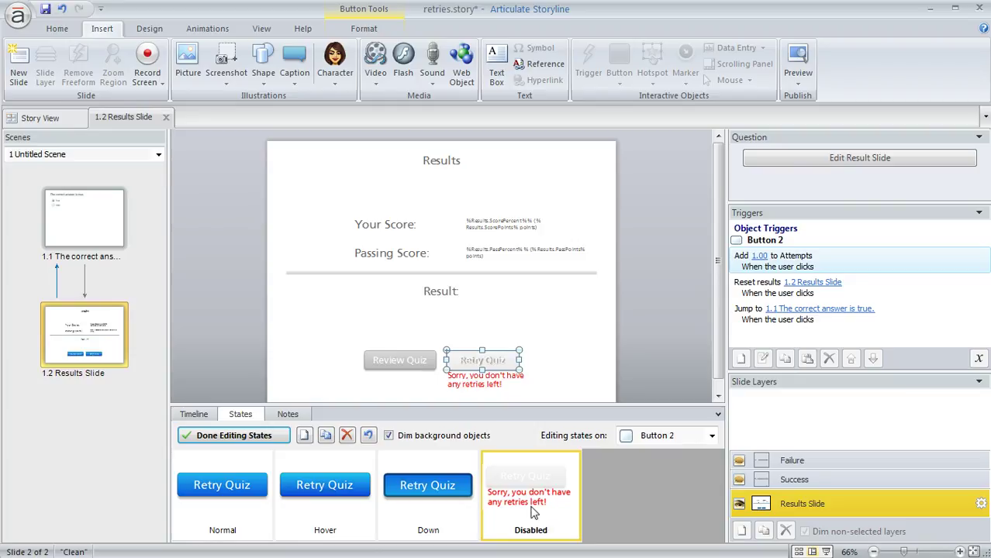
click(484, 386)
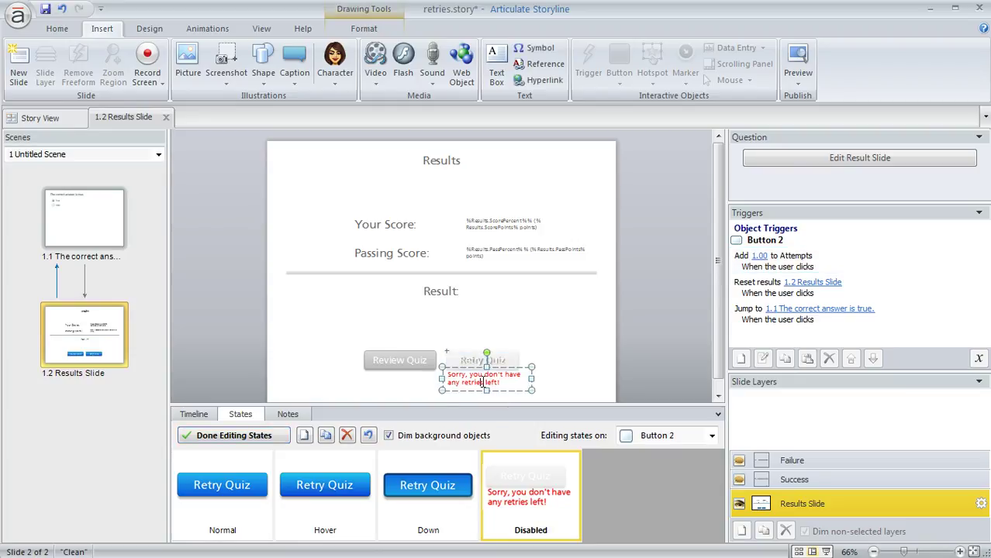
click(471, 357)
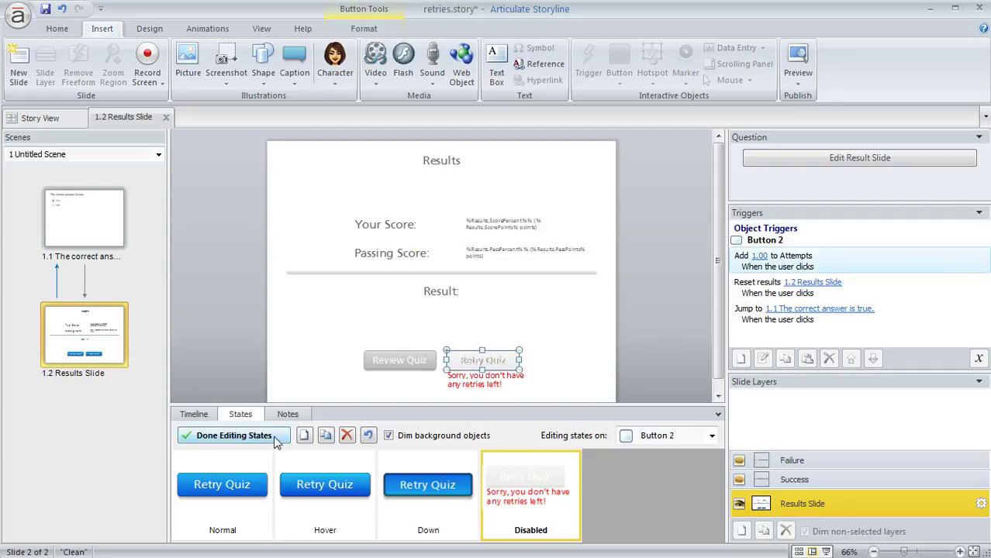
click(233, 436)
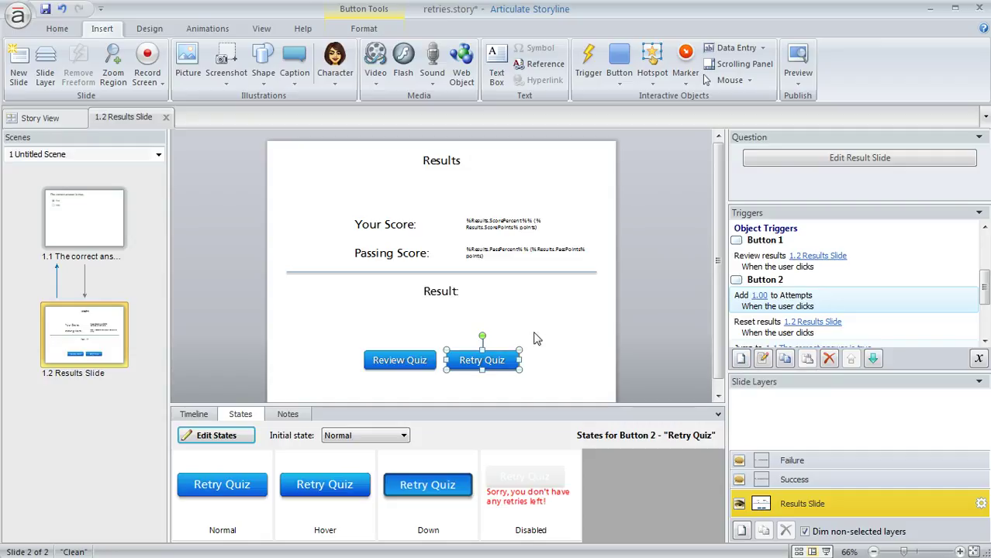
Start a new trigger that changes the state of the Retry Quiz button to Disabled
click(742, 361)
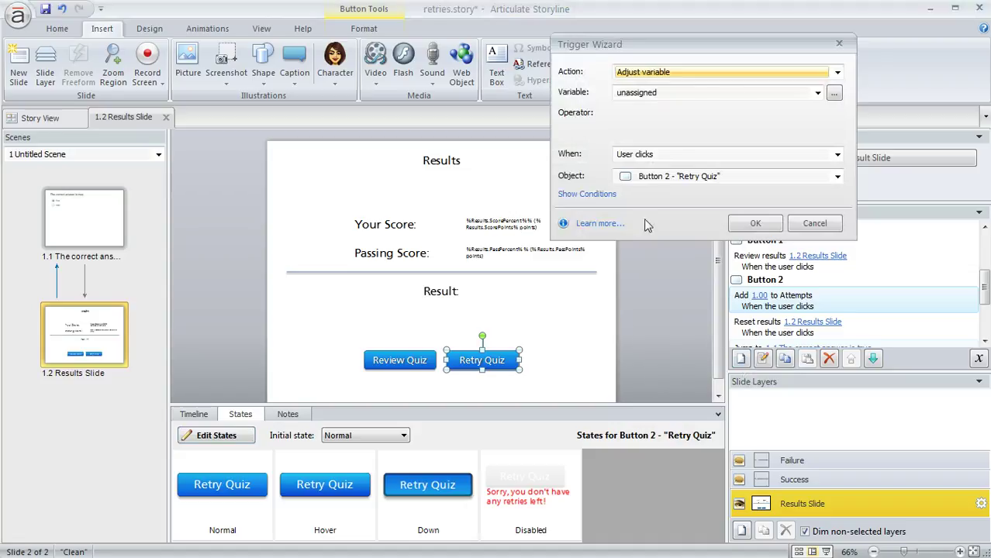
scroll(729, 194, up, 5)
click(643, 104)
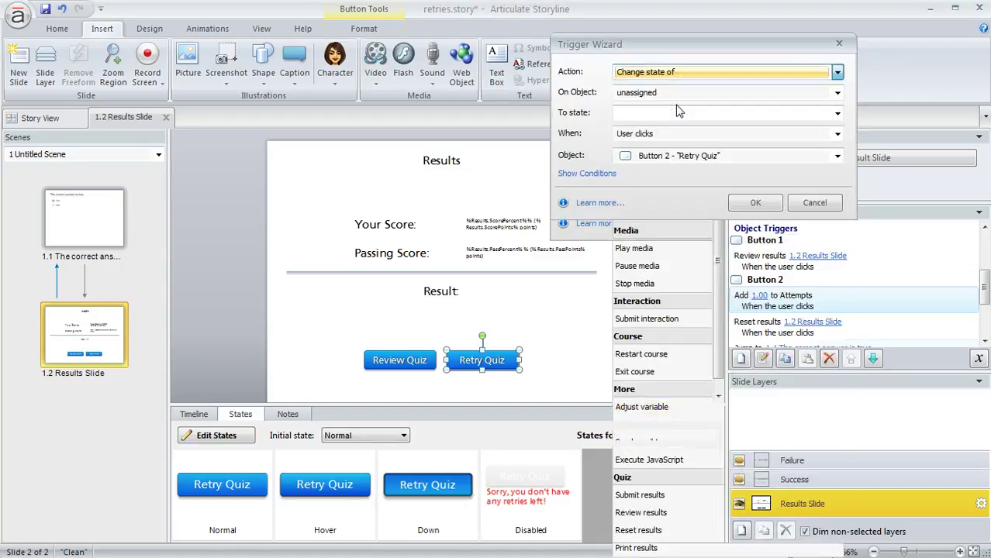
click(676, 93)
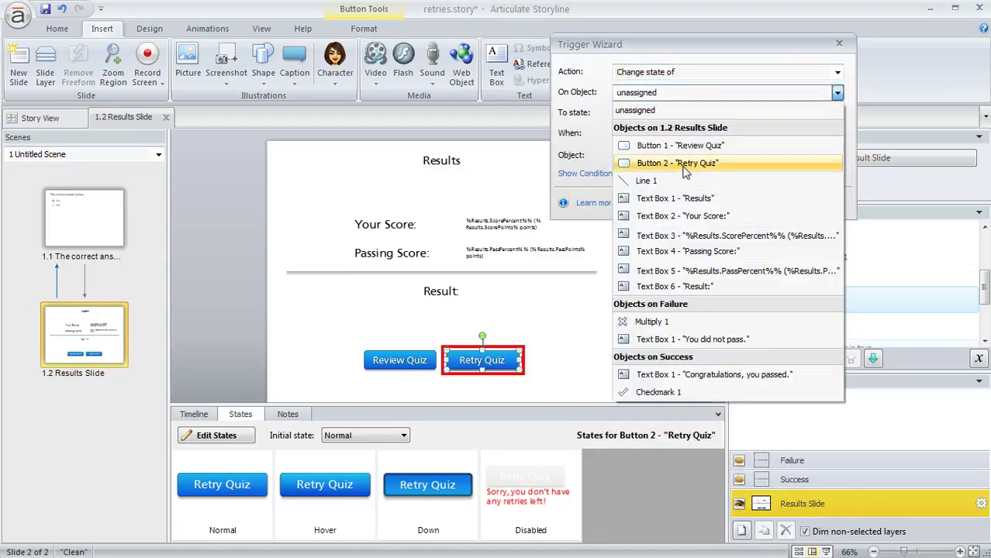
click(682, 165)
click(662, 113)
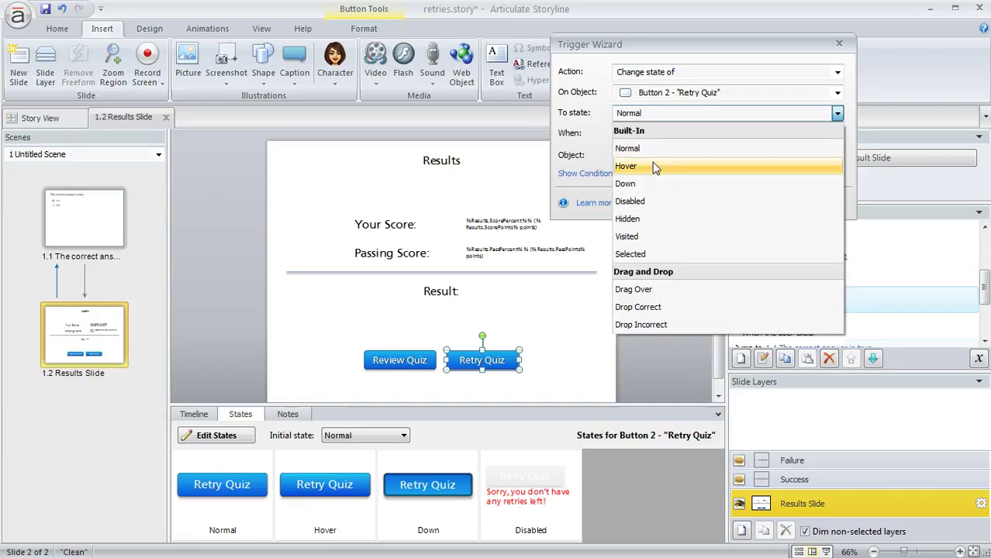
click(653, 200)
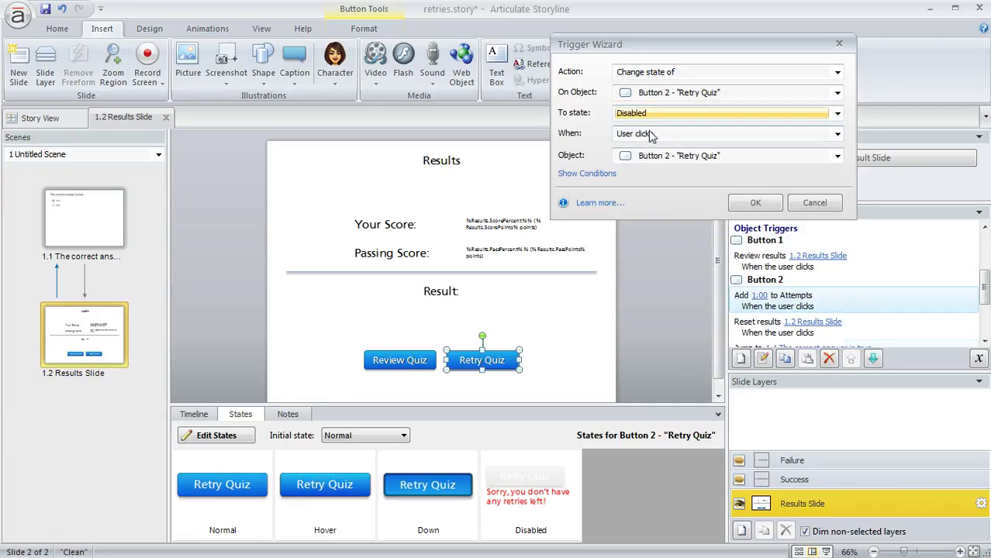
Make the trigger fire when the timeline of 1.2 Results Slide starts
click(650, 135)
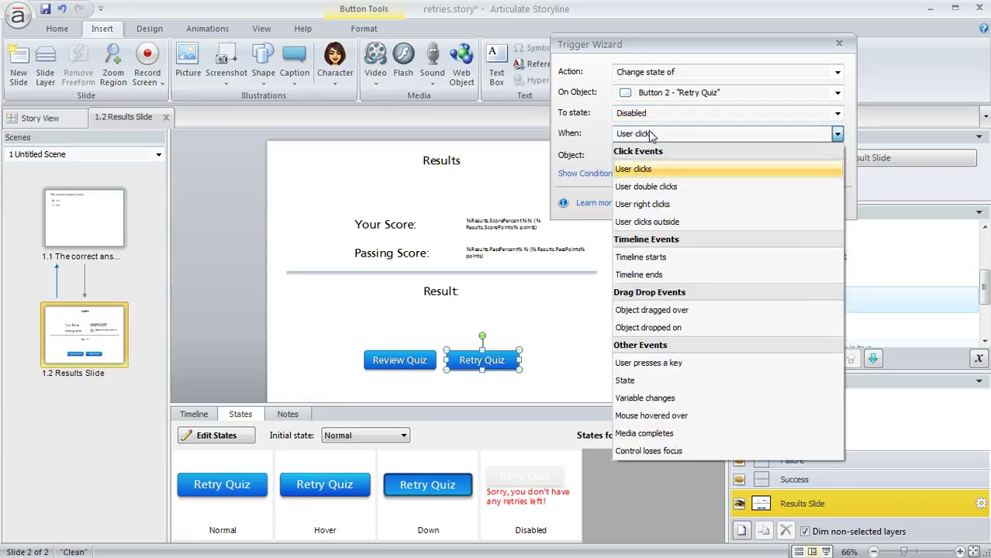
click(649, 258)
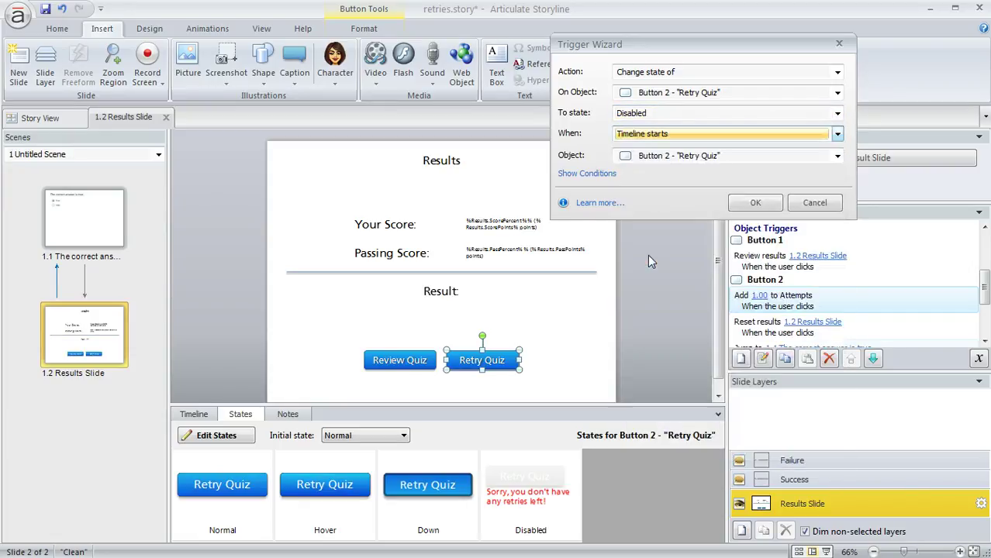
click(654, 156)
click(666, 216)
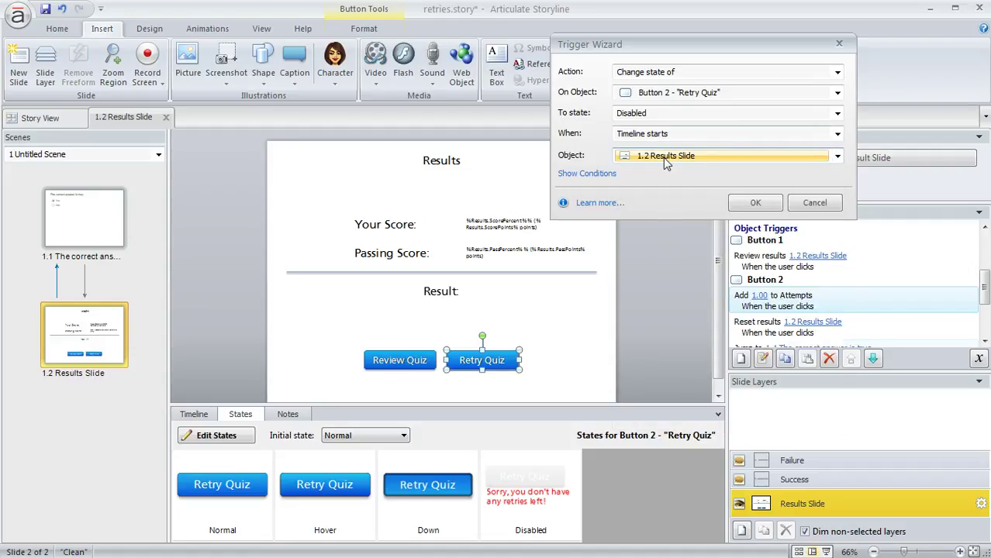
Add the condition that the Attempts variable is equal to the value 2, and save the trigger
click(597, 174)
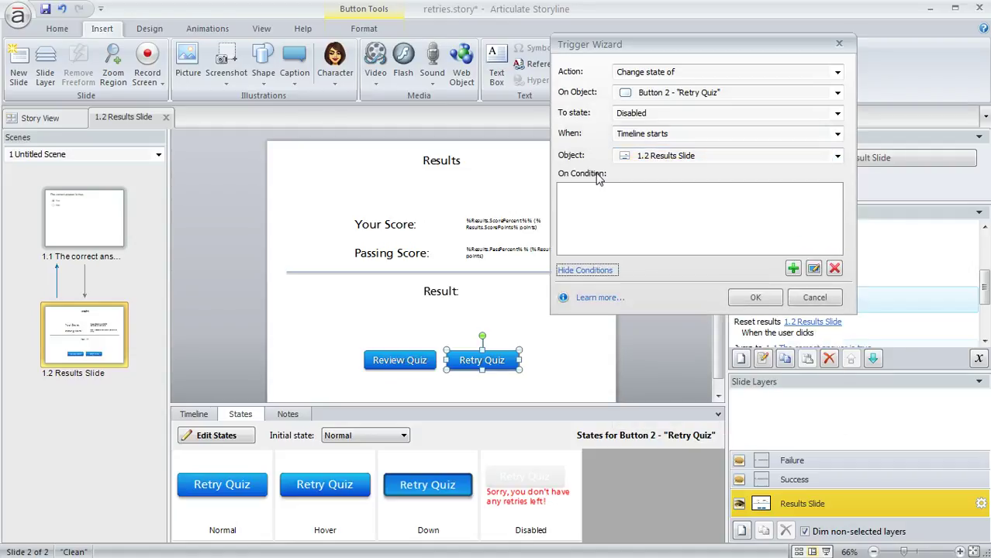
click(791, 268)
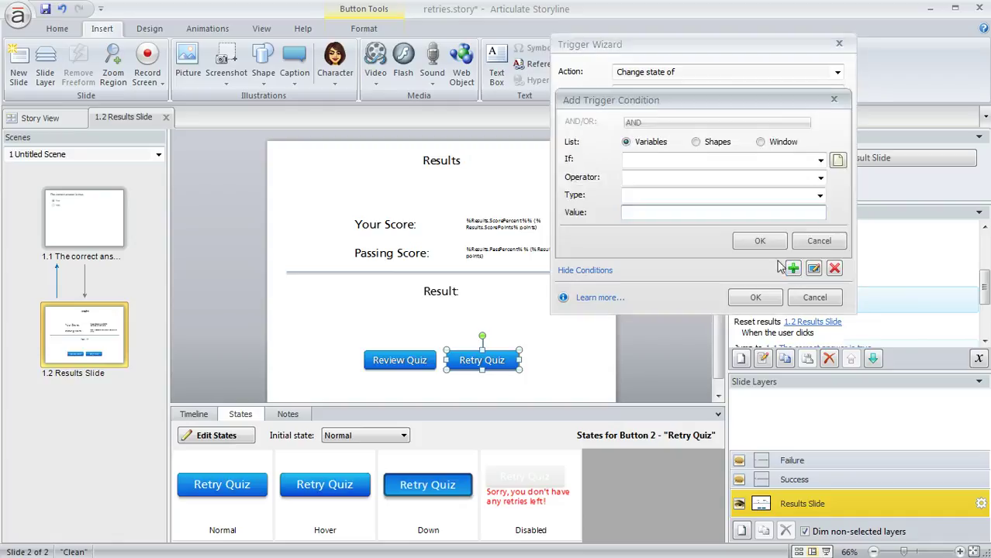
click(651, 162)
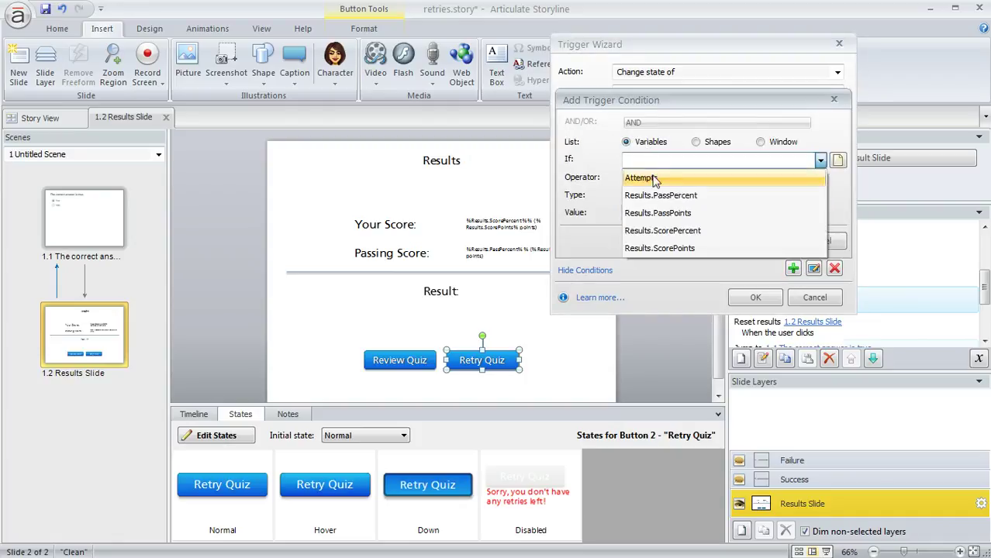
click(656, 177)
click(654, 178)
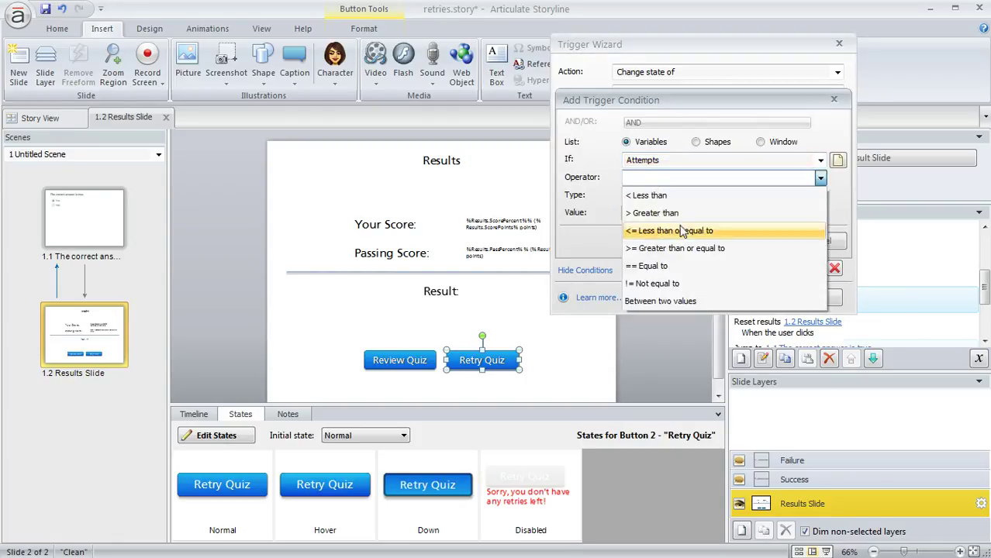
click(651, 266)
click(658, 213)
text(2)
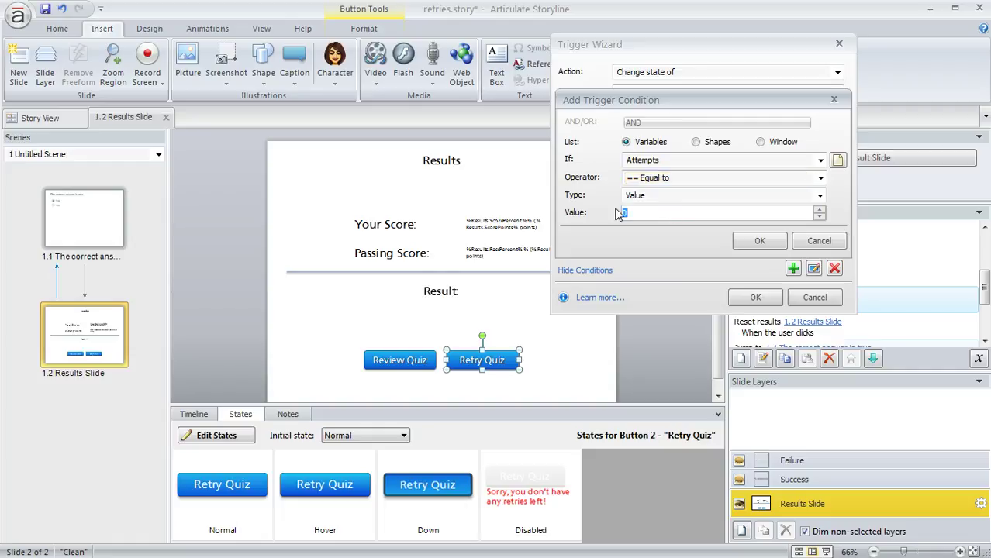
click(758, 242)
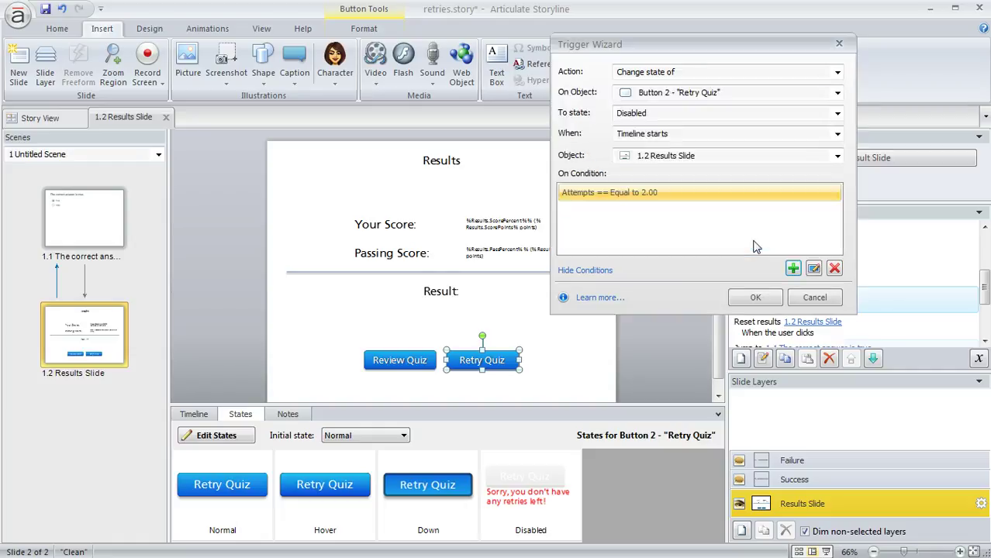
click(756, 299)
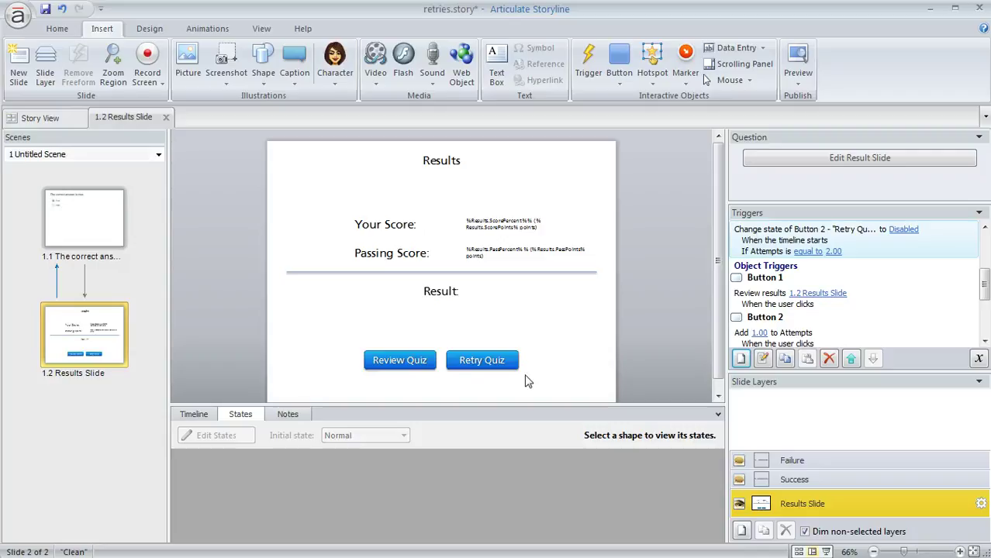
Preview the project, submit False as the answer to the question, and retry the quiz from the results slide
click(798, 62)
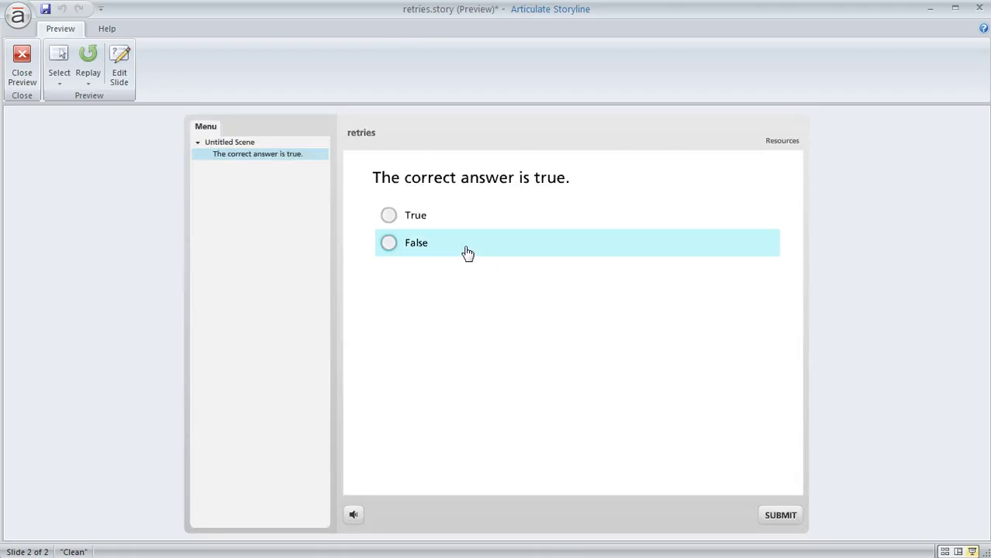
click(466, 250)
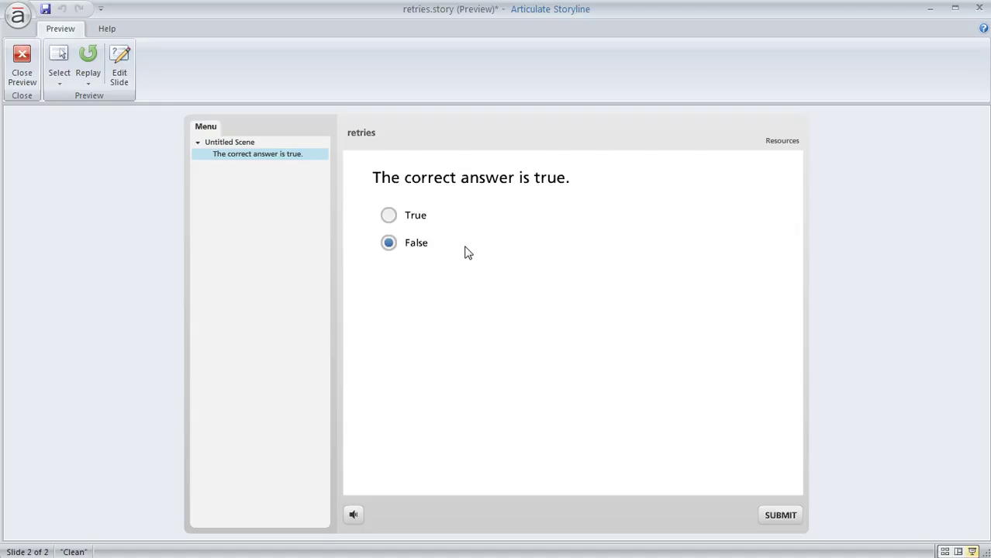
click(779, 515)
click(558, 366)
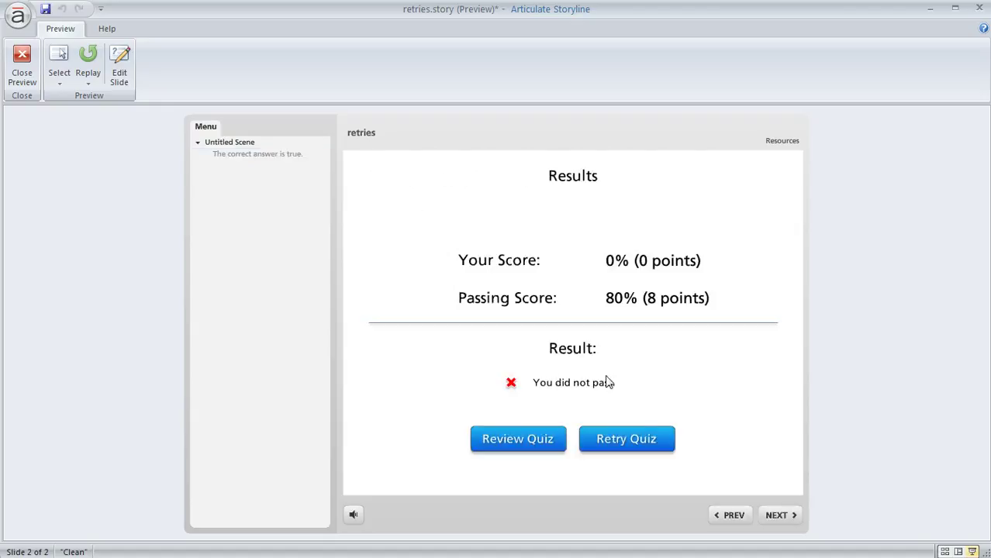
click(638, 446)
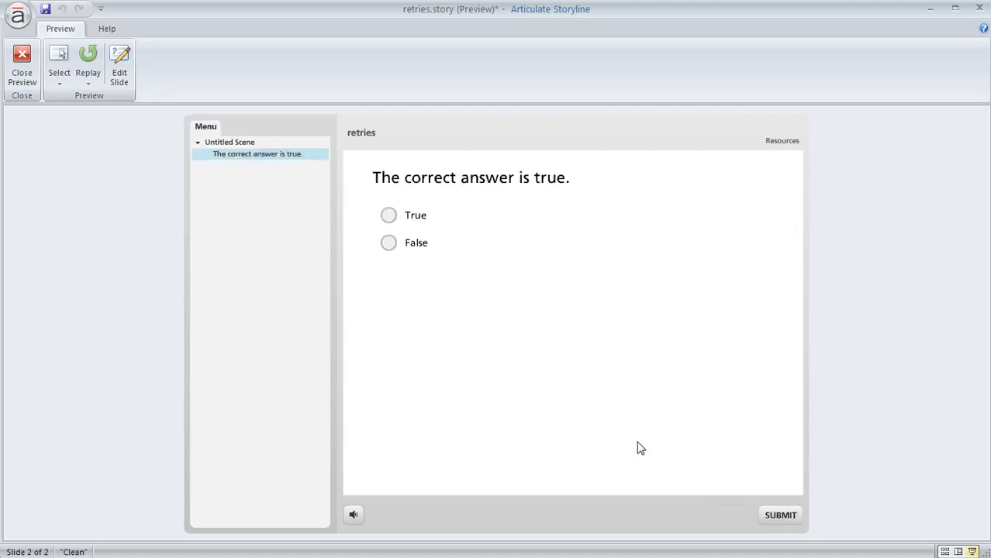
Submit False again on the first retry and start a second retry from the results slide
click(387, 248)
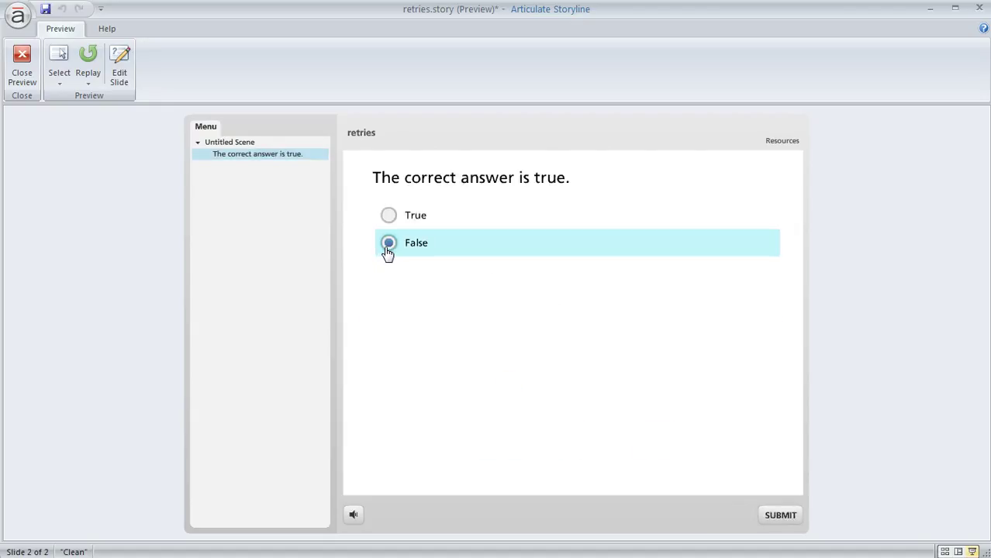
click(772, 518)
click(585, 370)
click(646, 446)
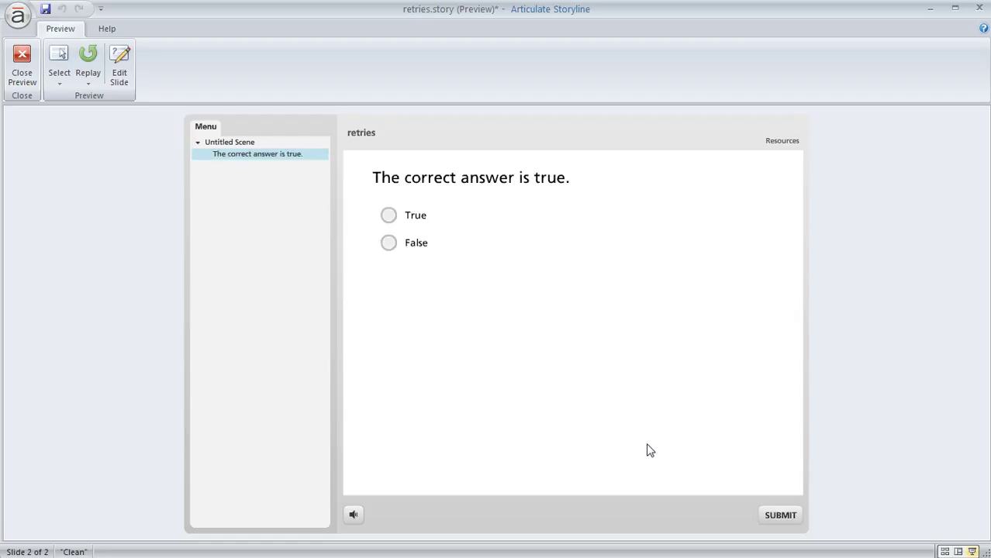
Submit False on the second retry, check the Retry Quiz button on the results slide, and return to the question slide
click(395, 257)
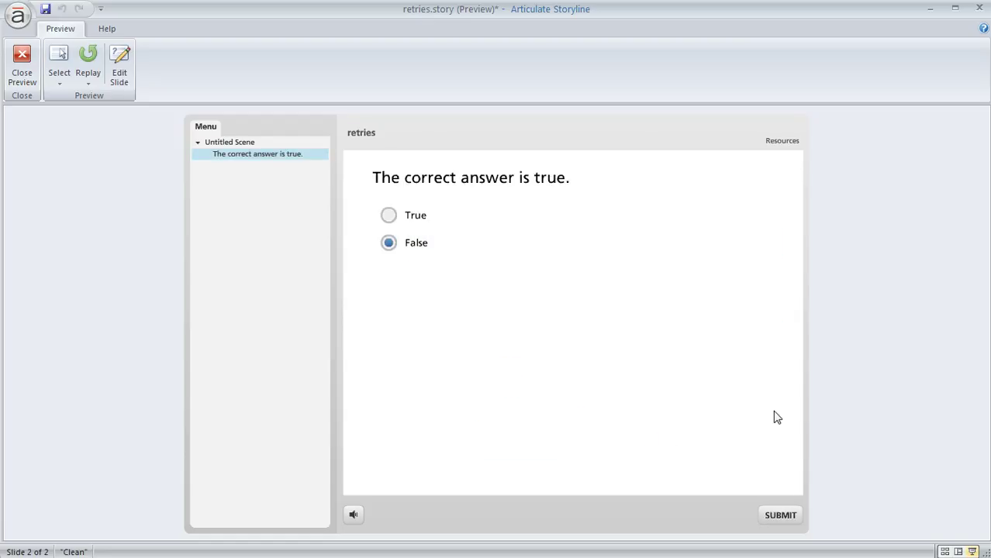
click(782, 516)
click(571, 374)
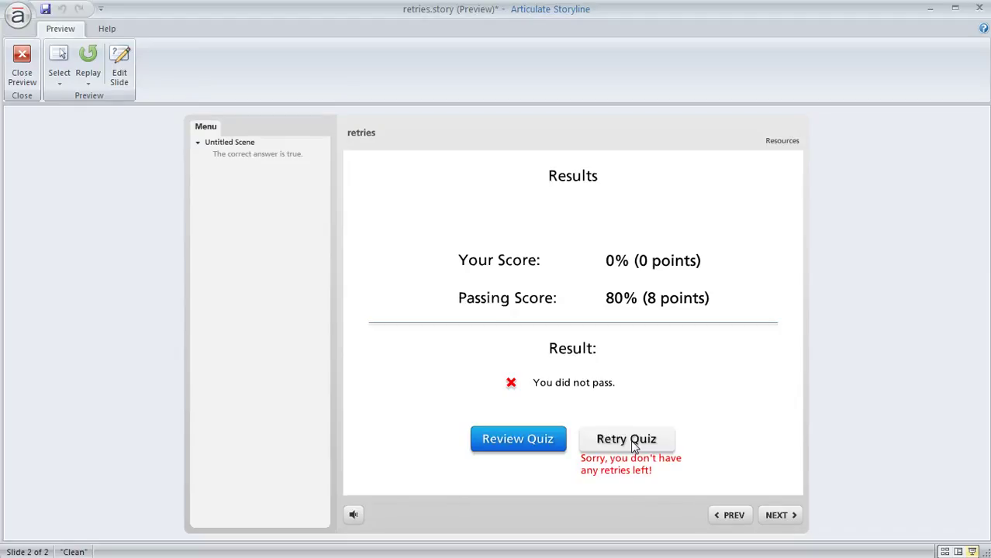
click(261, 164)
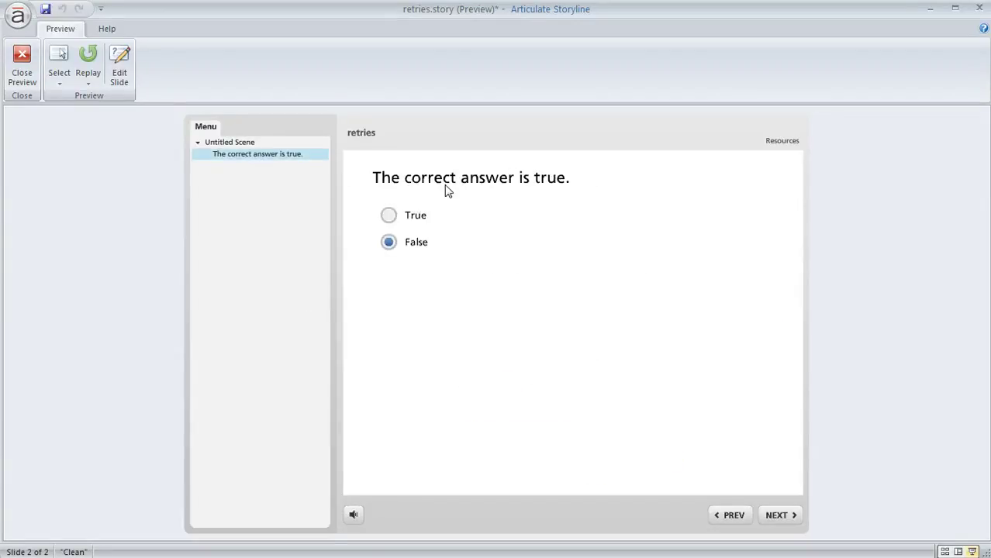